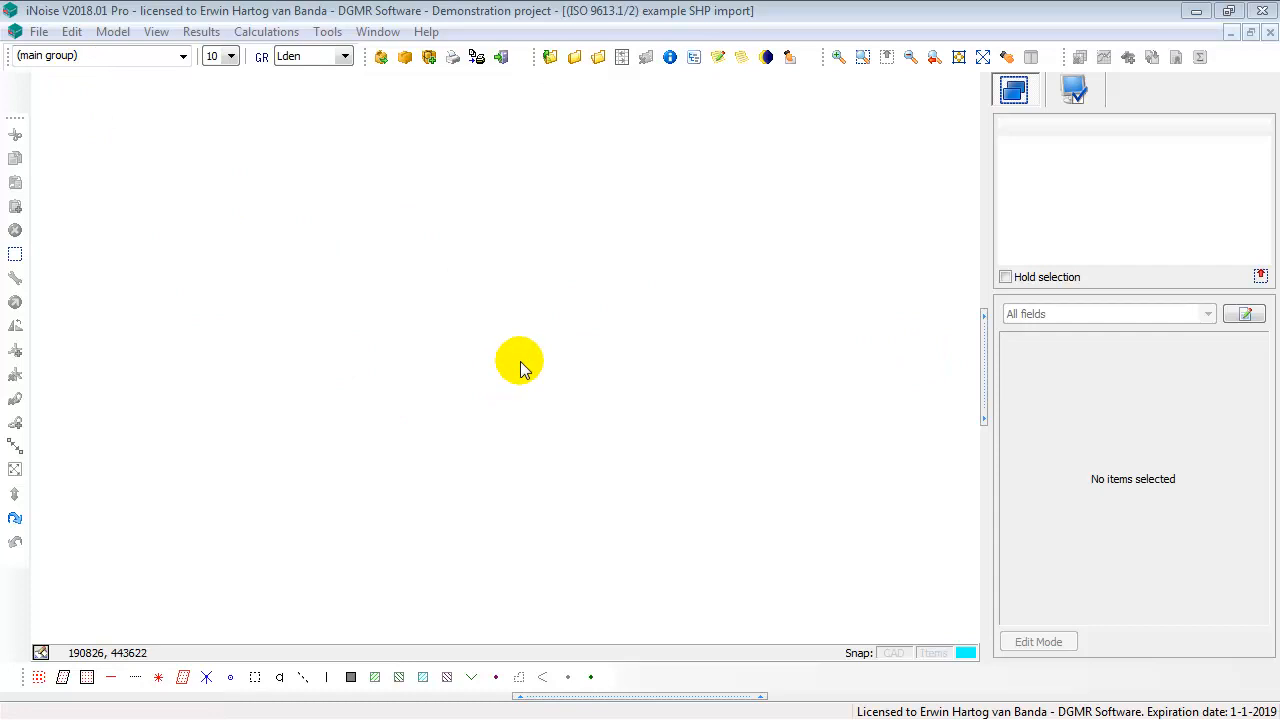
# Start a shape file import of bld_Arnhem.shp from the Data folder and set the item type to Buildings
pyautogui.click(39, 31)
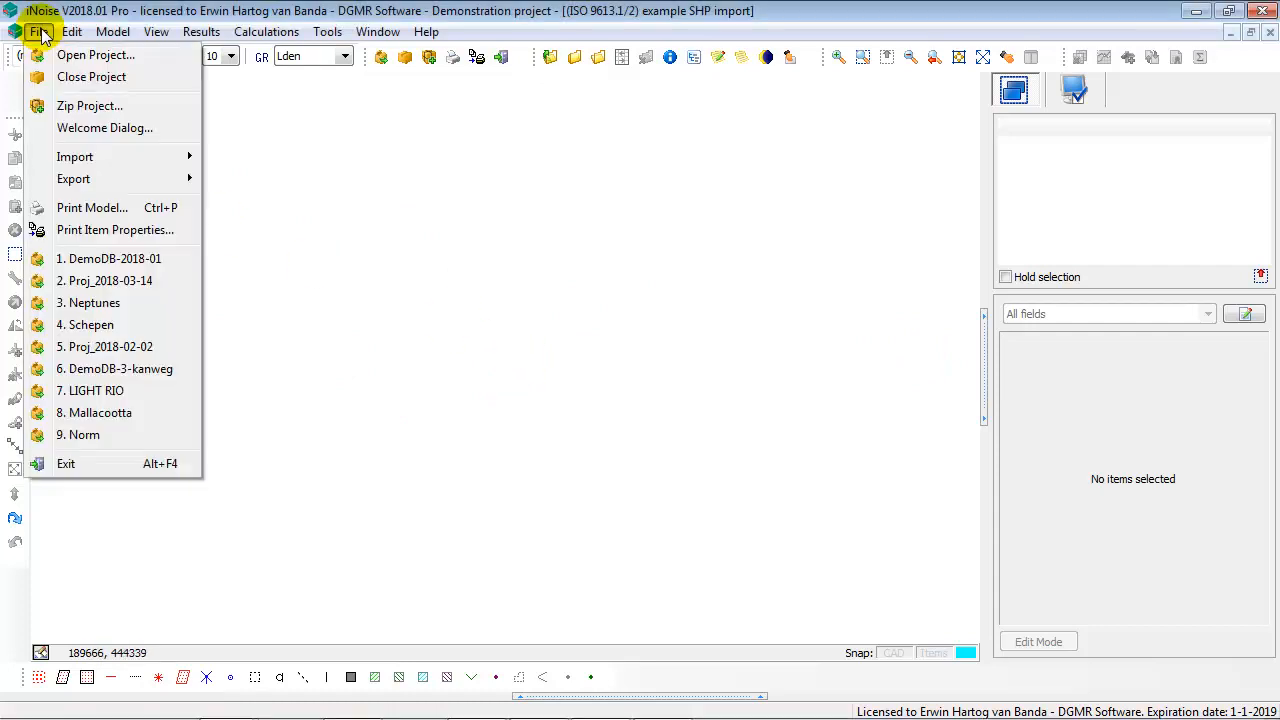
pyautogui.moveTo(75, 160)
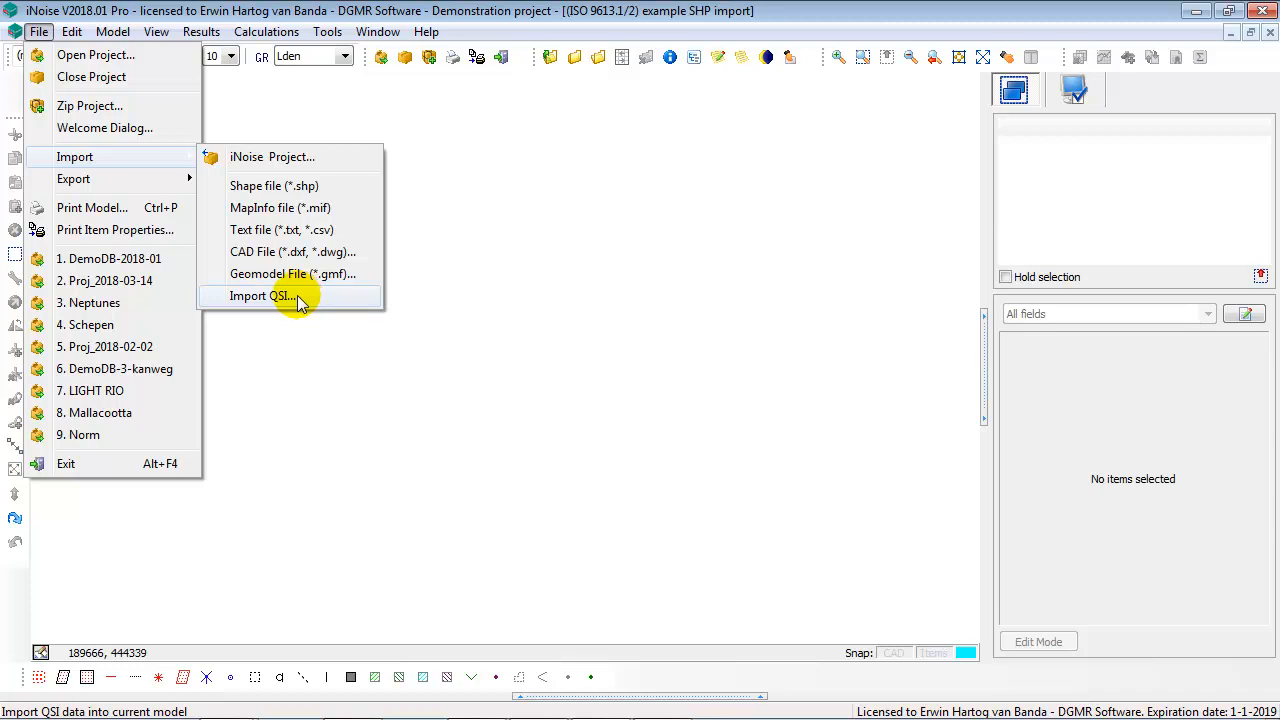
pyautogui.click(296, 190)
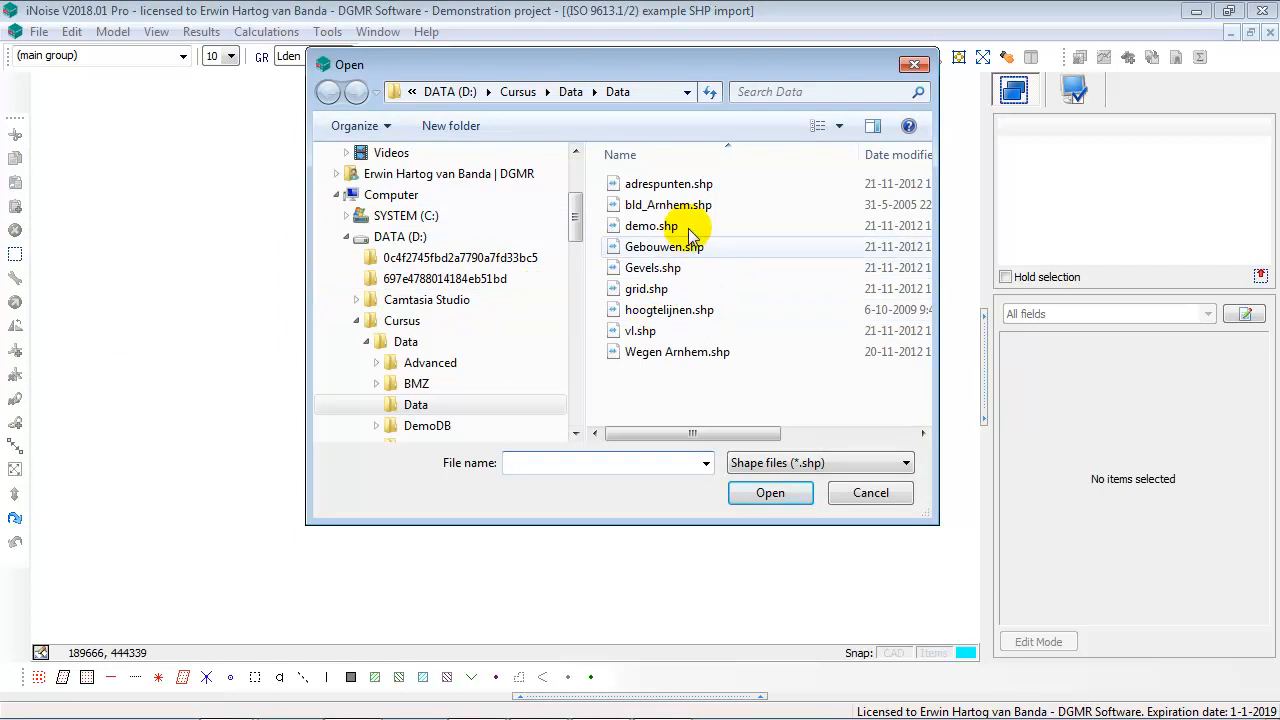
pyautogui.click(695, 205)
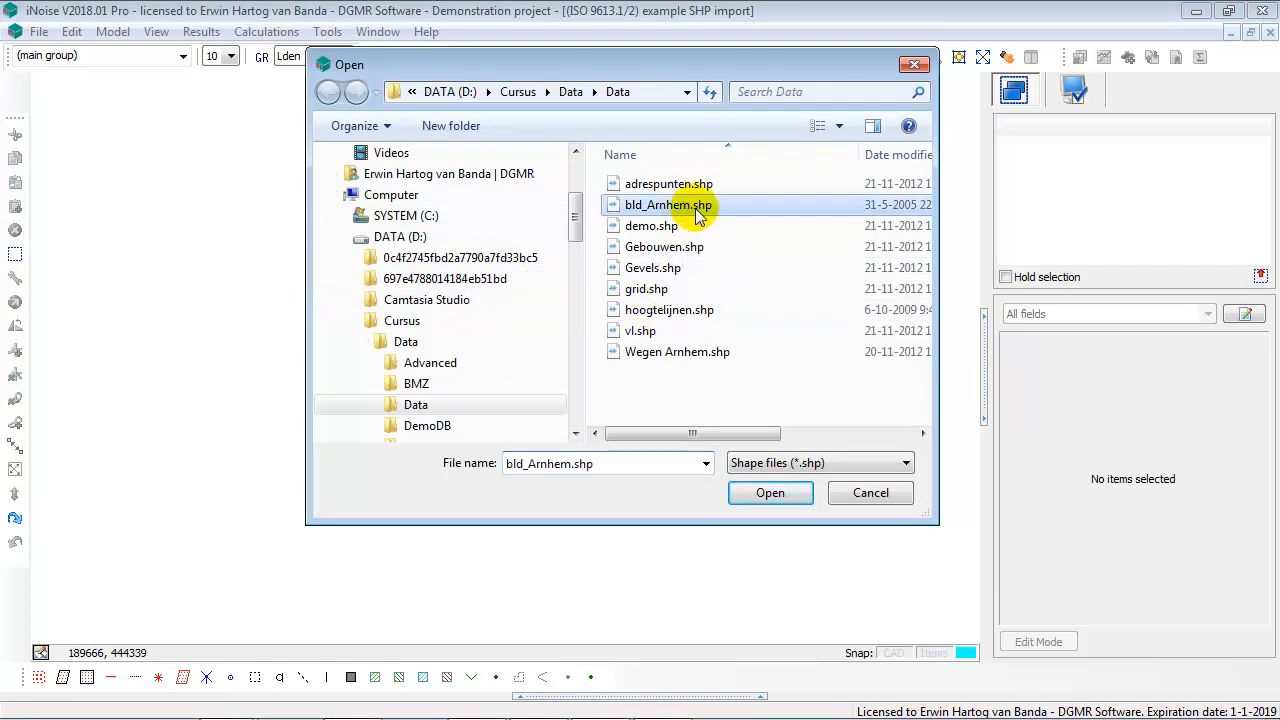
pyautogui.click(770, 493)
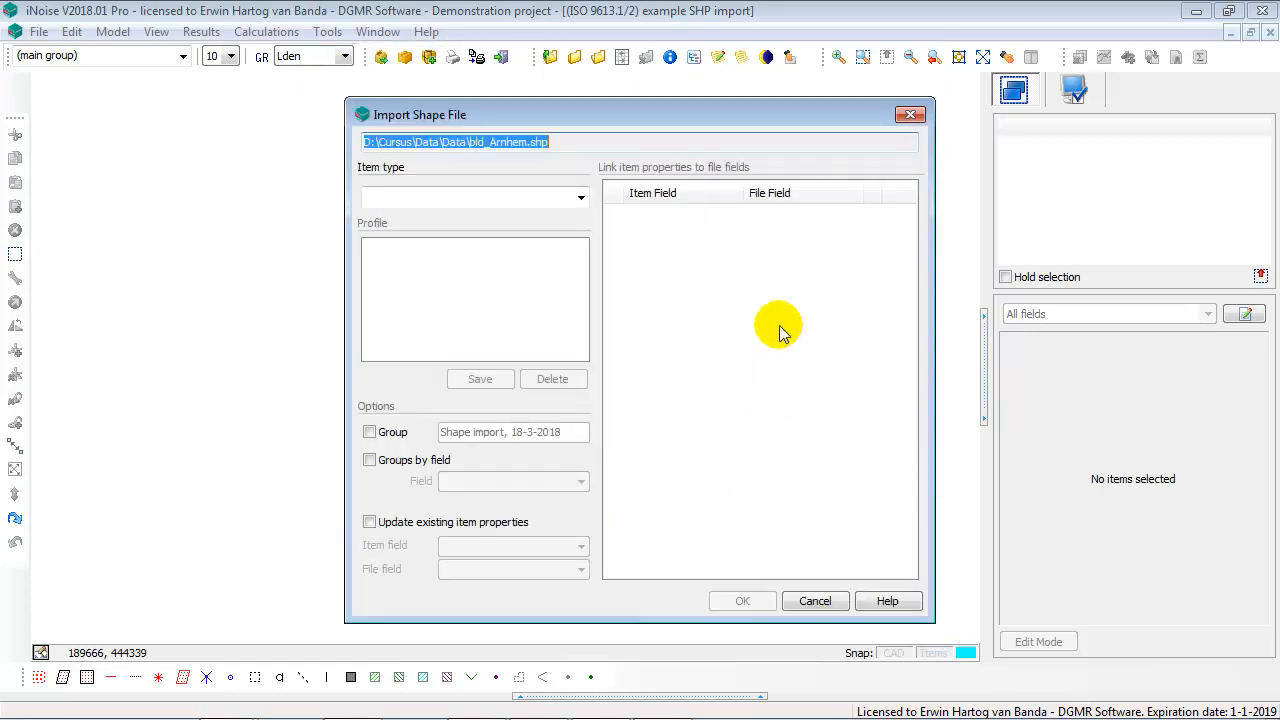
pyautogui.click(581, 201)
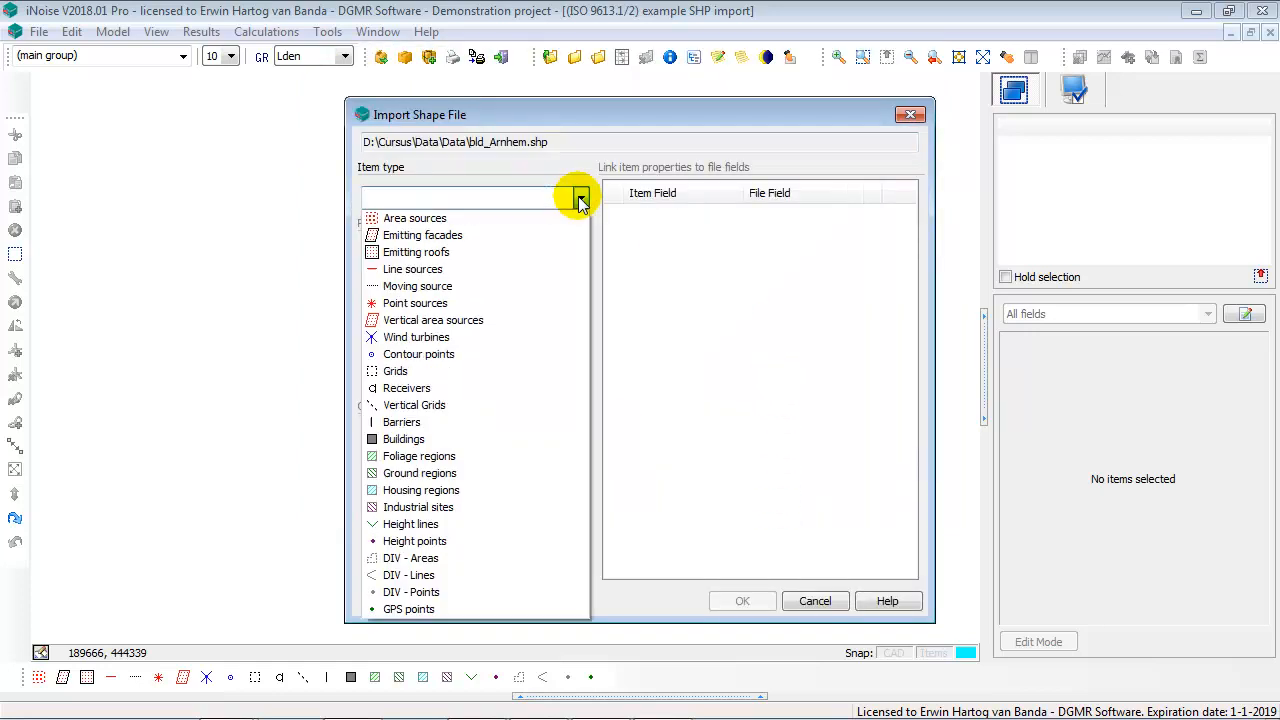
pyautogui.click(418, 442)
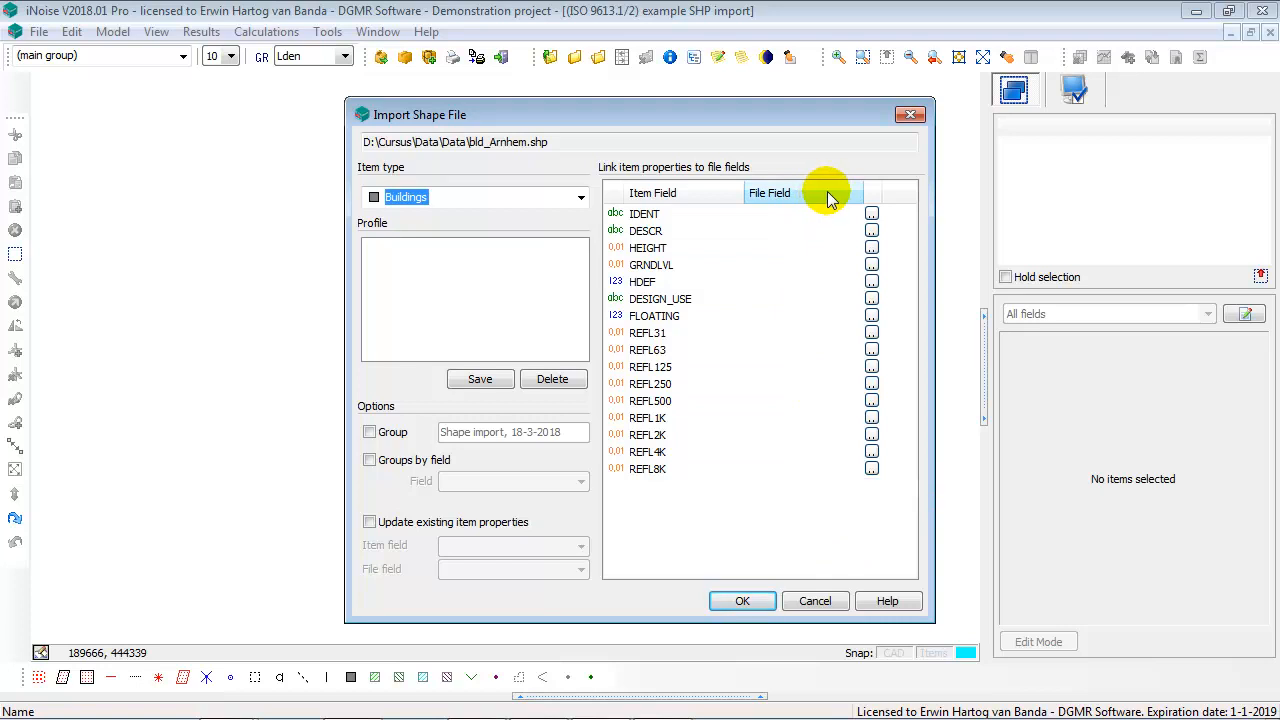
# Link the HEIGHT item field to the RELELEV file field, leaving IDENT unlinked
pyautogui.click(872, 218)
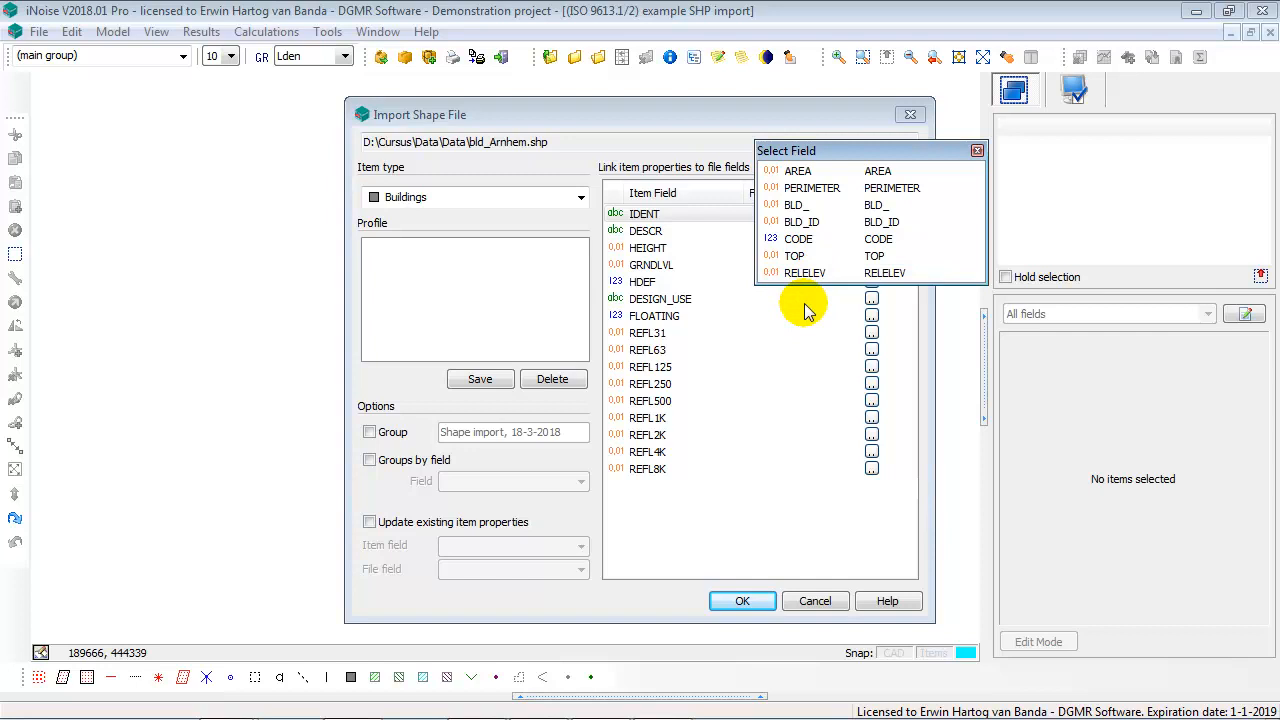
pyautogui.click(977, 150)
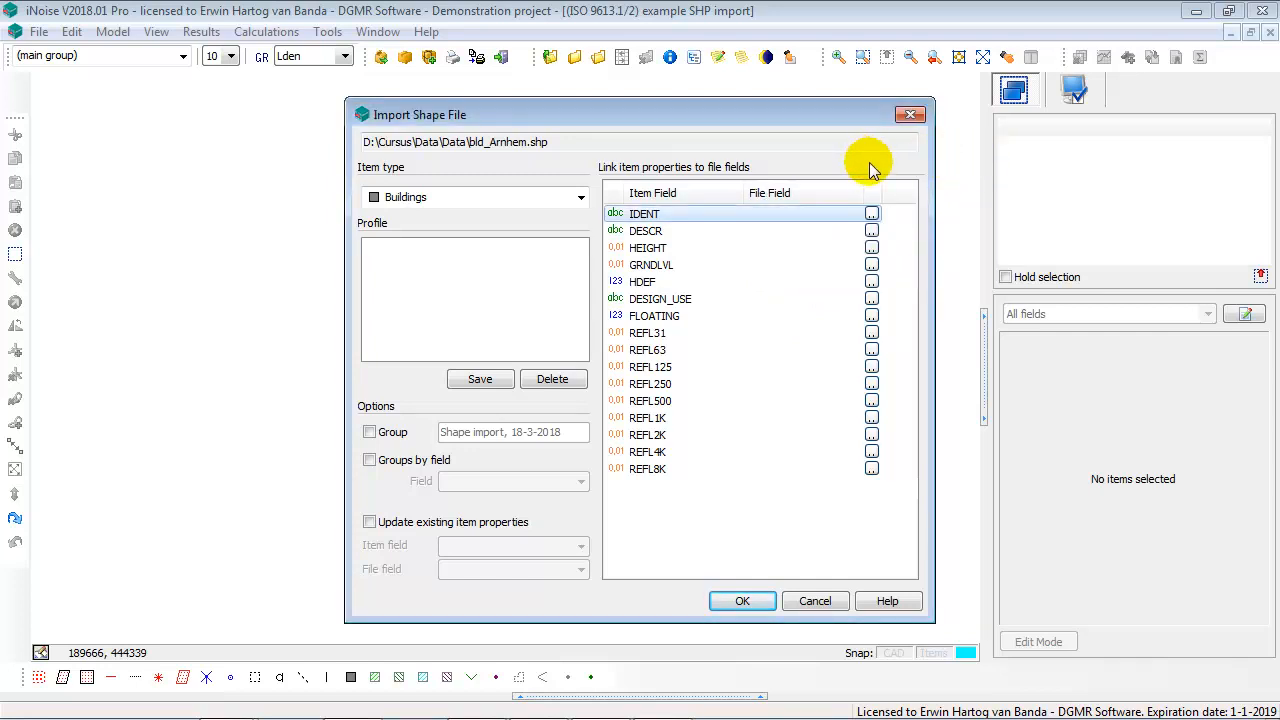
pyautogui.click(650, 248)
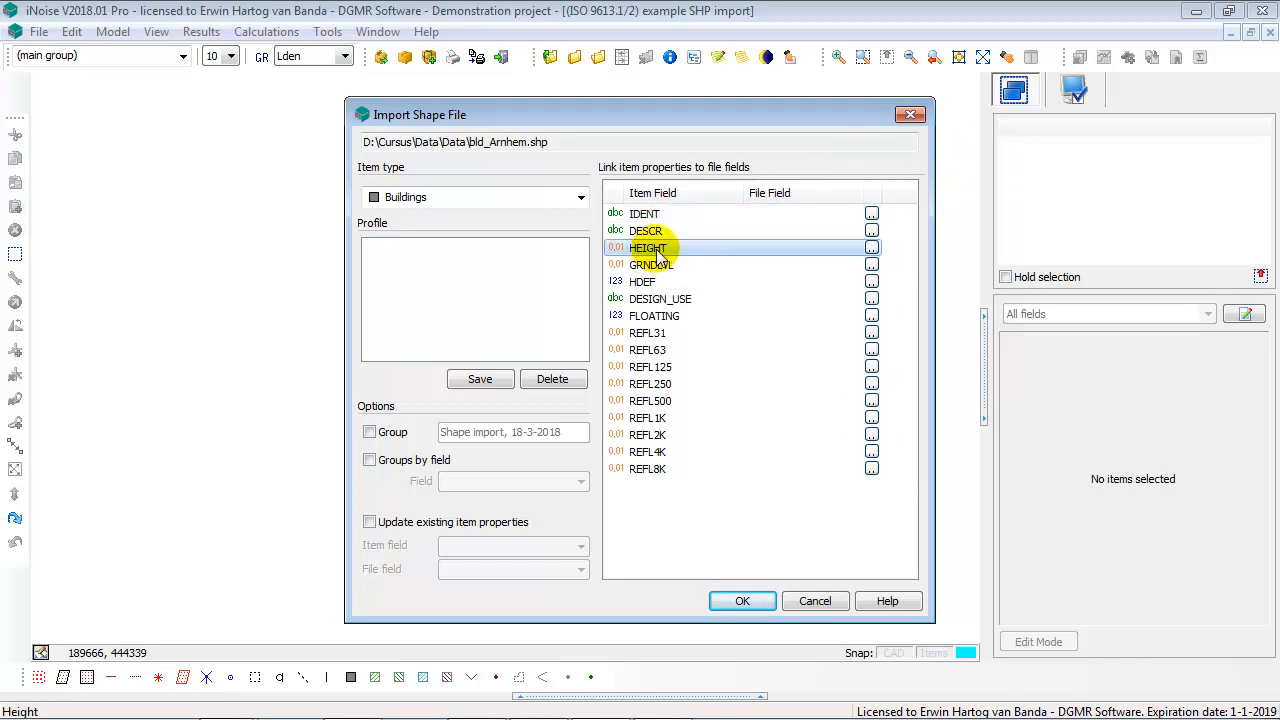
pyautogui.click(871, 248)
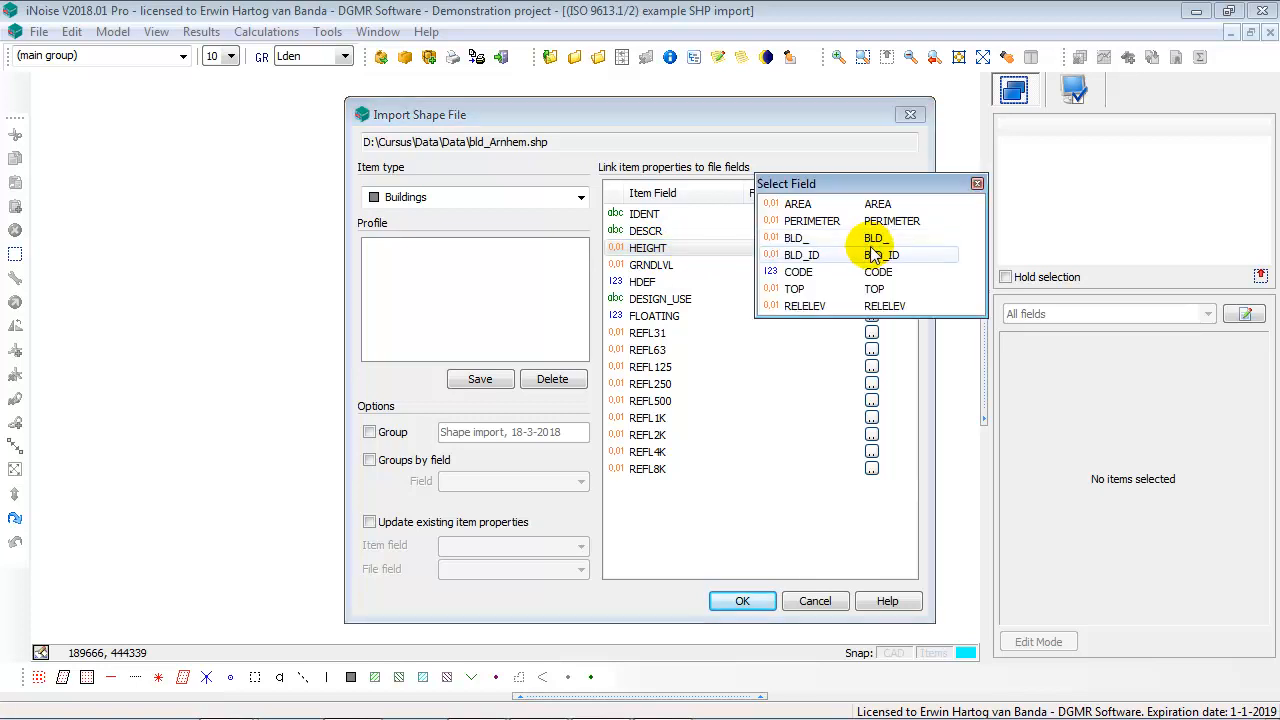
pyautogui.click(820, 306)
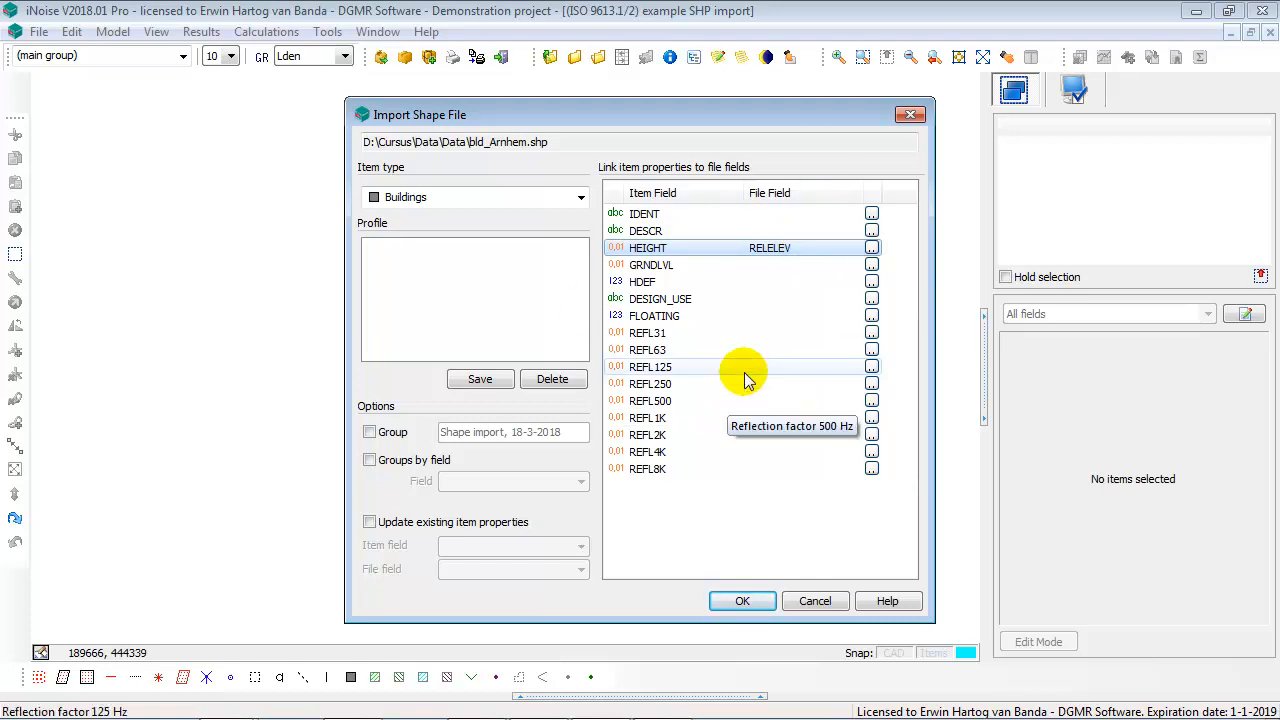
# Save the field links as an import profile named "Import settings"
pyautogui.click(488, 380)
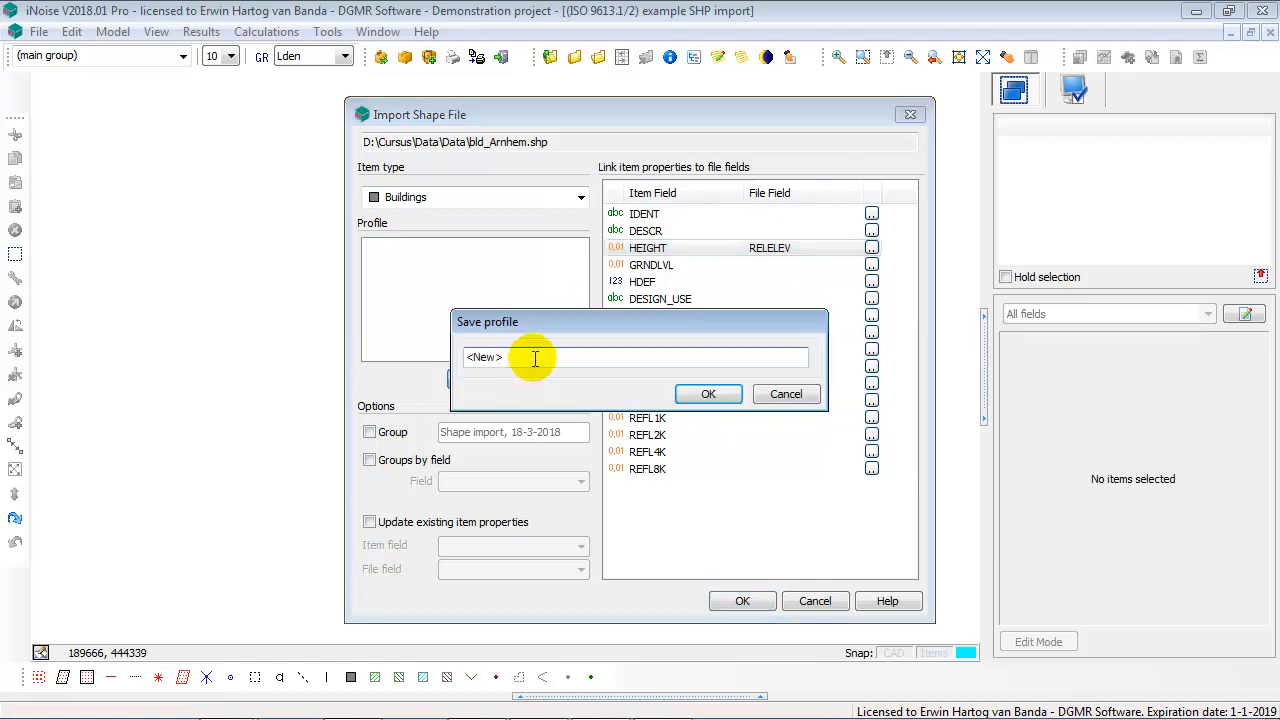
pyautogui.write('Impo')
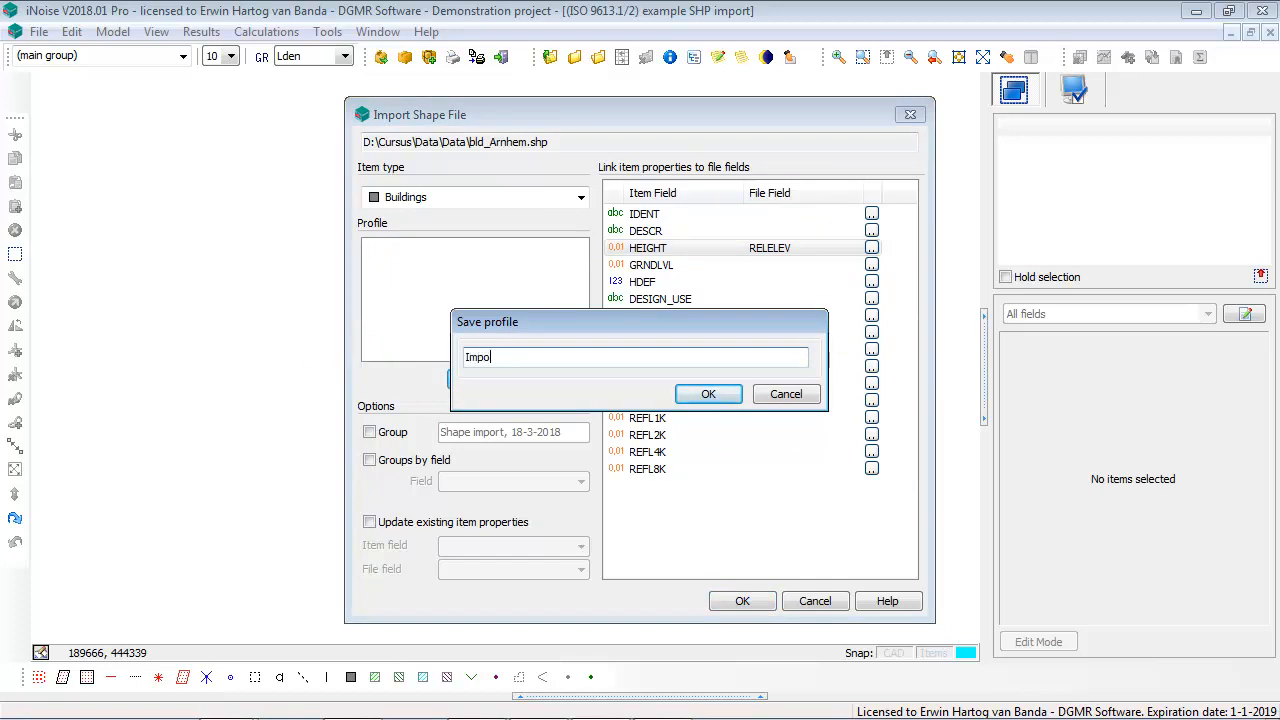
pyautogui.write('rt sett8ings')
pyautogui.press('BackSpace')
pyautogui.press('BackSpace')
pyautogui.press('BackSpace')
pyautogui.press('BackSpace')
pyautogui.press('BackSpace')
pyautogui.write('imngs')
pyautogui.press('BackSpace')
pyautogui.click(700, 393)
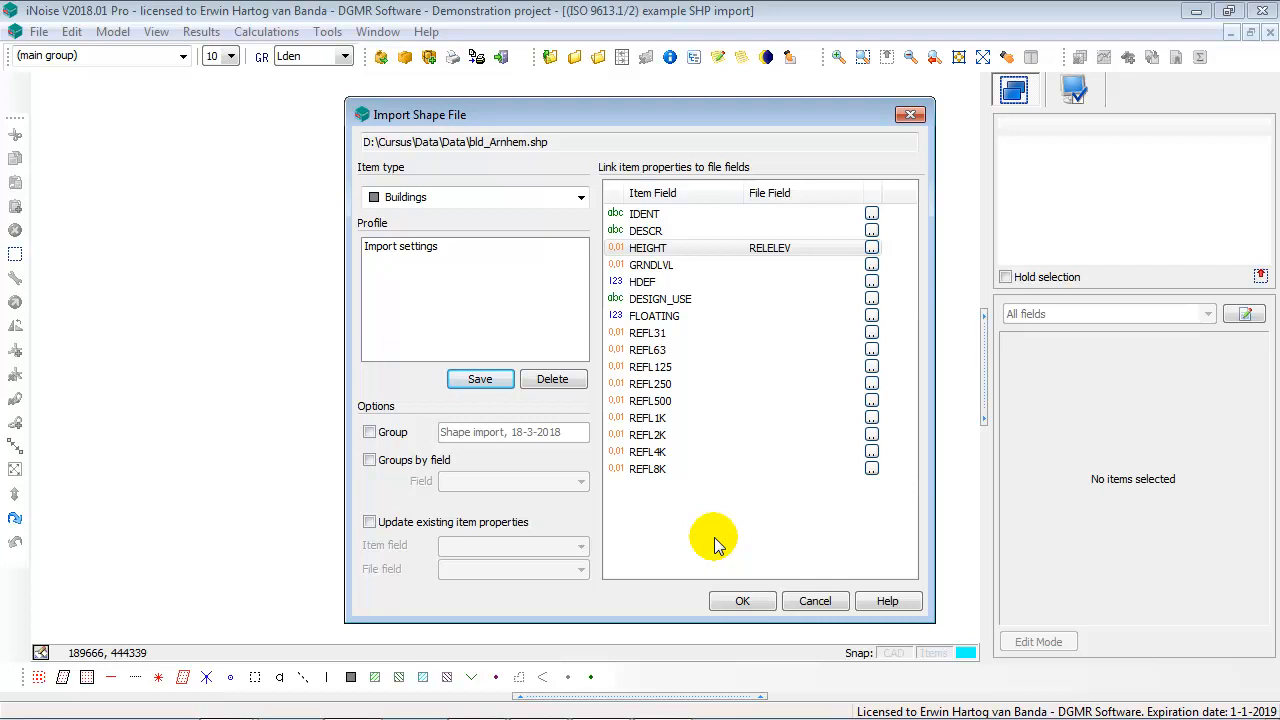
# Run the building import and check its entry in the message log
pyautogui.click(744, 603)
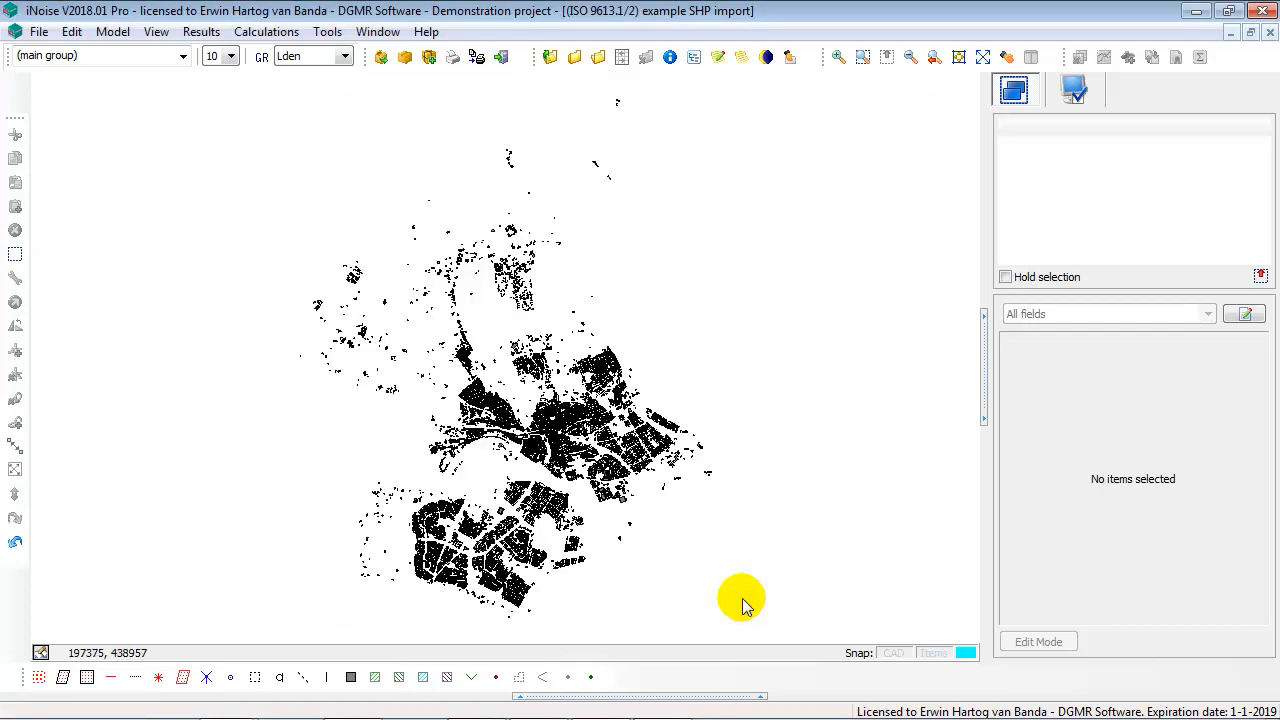
pyautogui.click(674, 695)
pyautogui.click(176, 684)
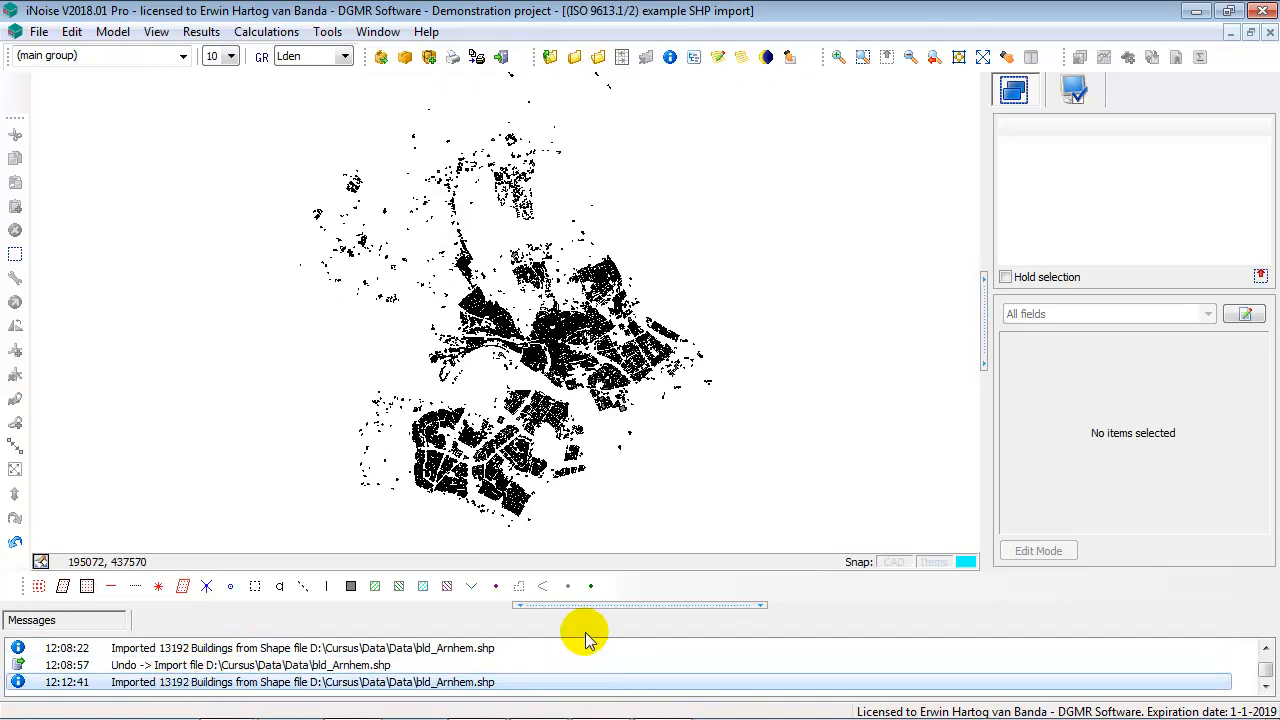
pyautogui.click(606, 606)
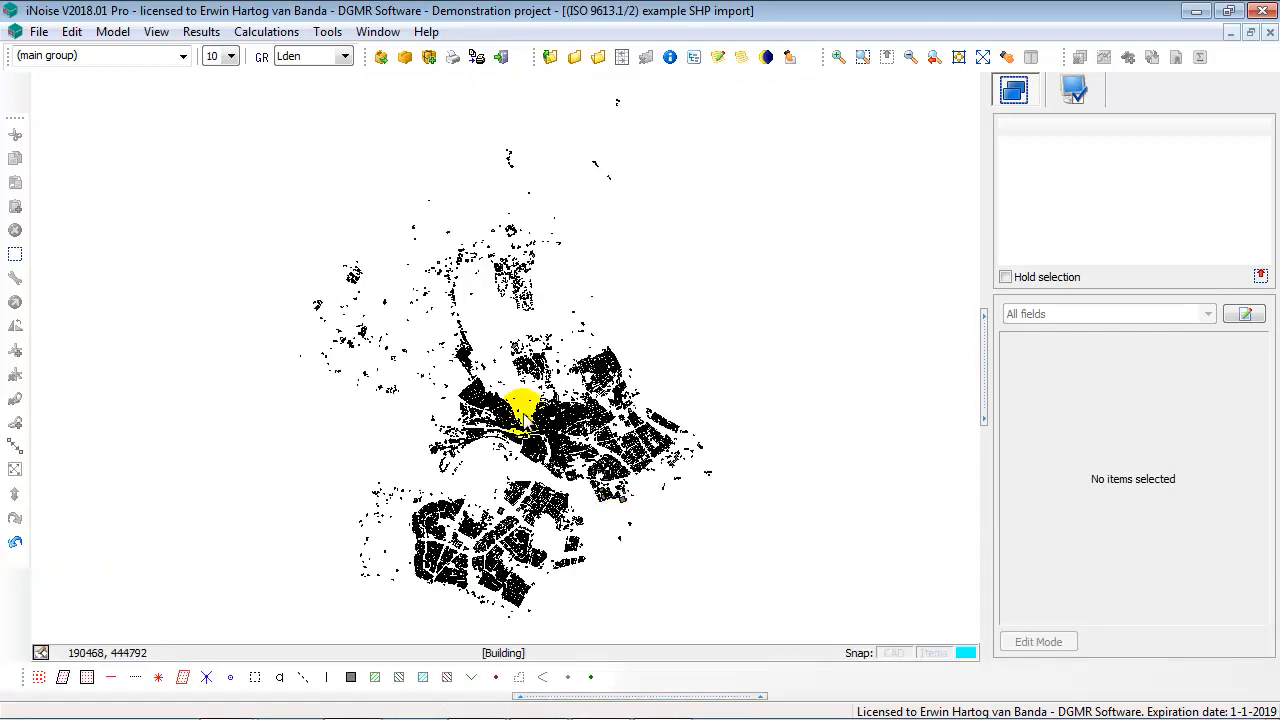
# Inspect the coordinates and height of one imported building in the city centre, leaving its properties unedited
pyautogui.scroll(5, 535, 475)
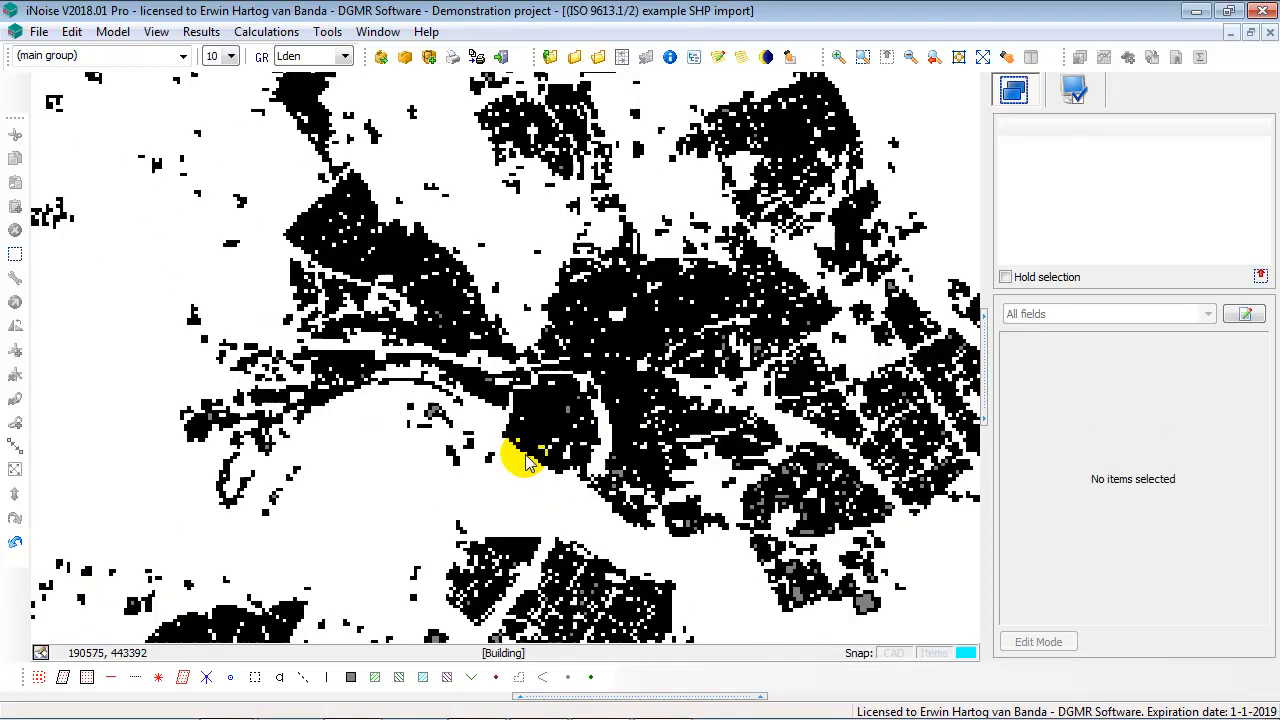
pyautogui.scroll(4, 535, 455)
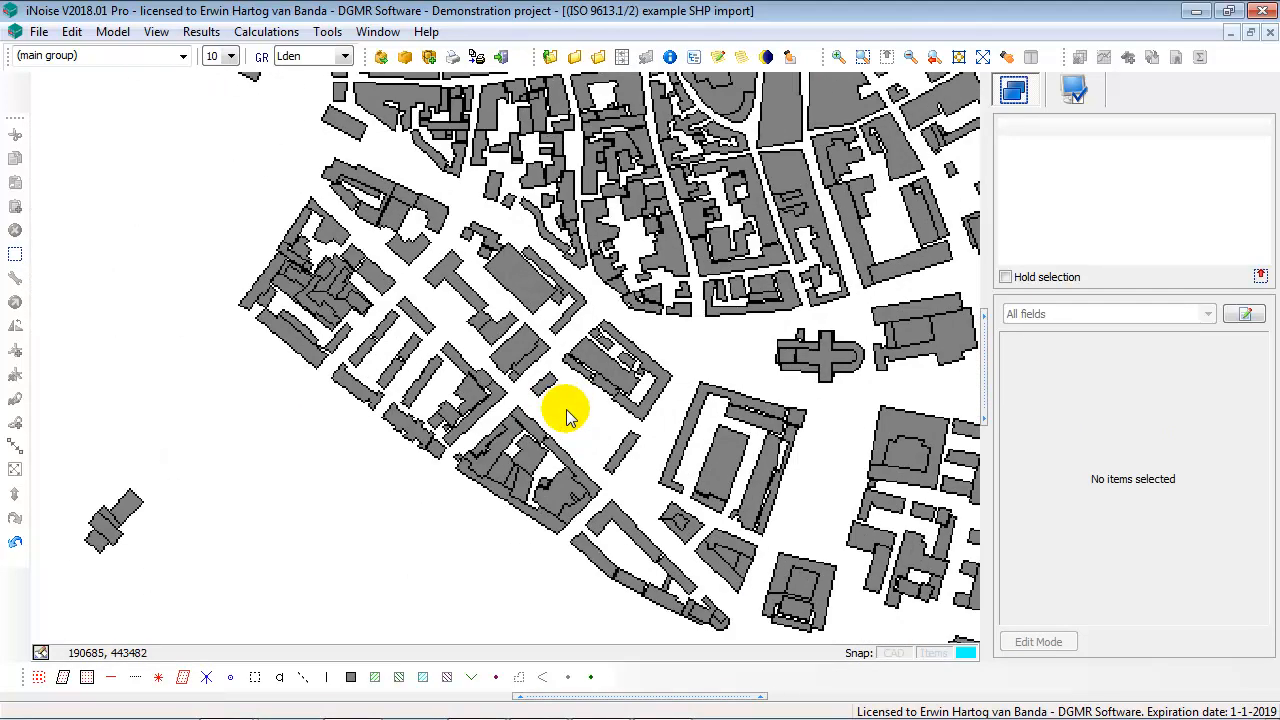
pyautogui.doubleClick(560, 338)
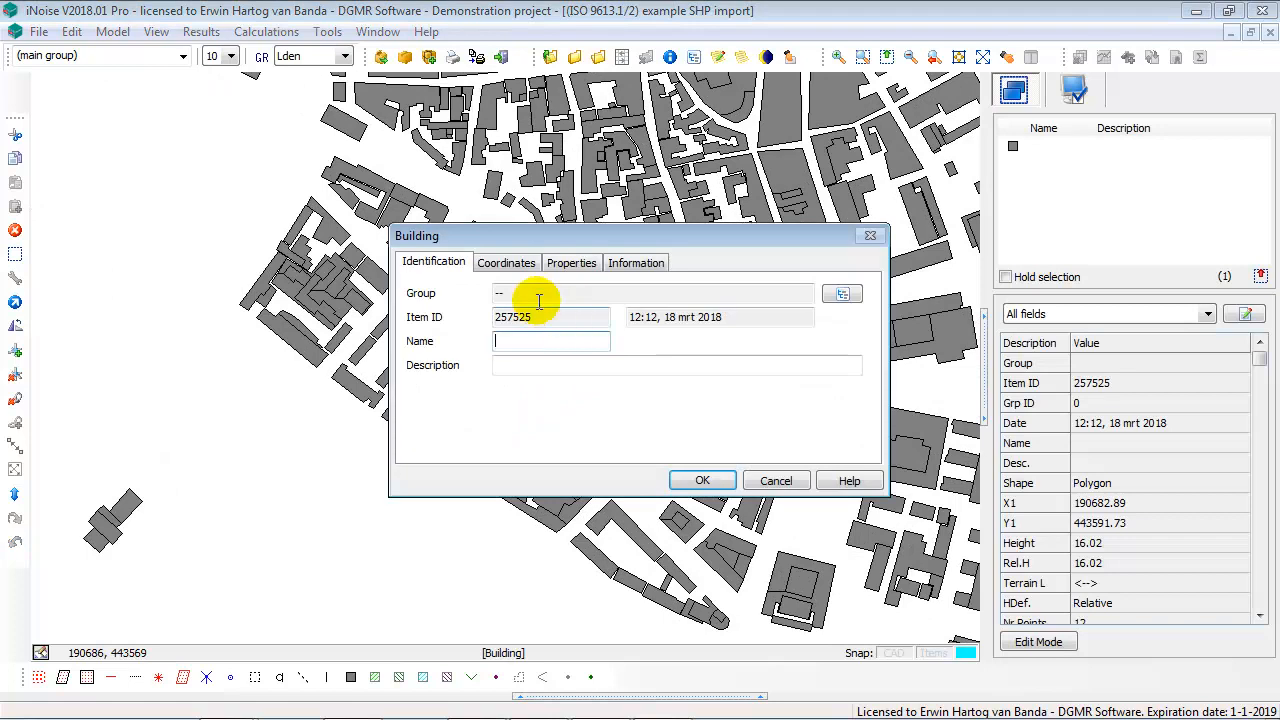
pyautogui.click(503, 260)
pyautogui.doubleClick(846, 397)
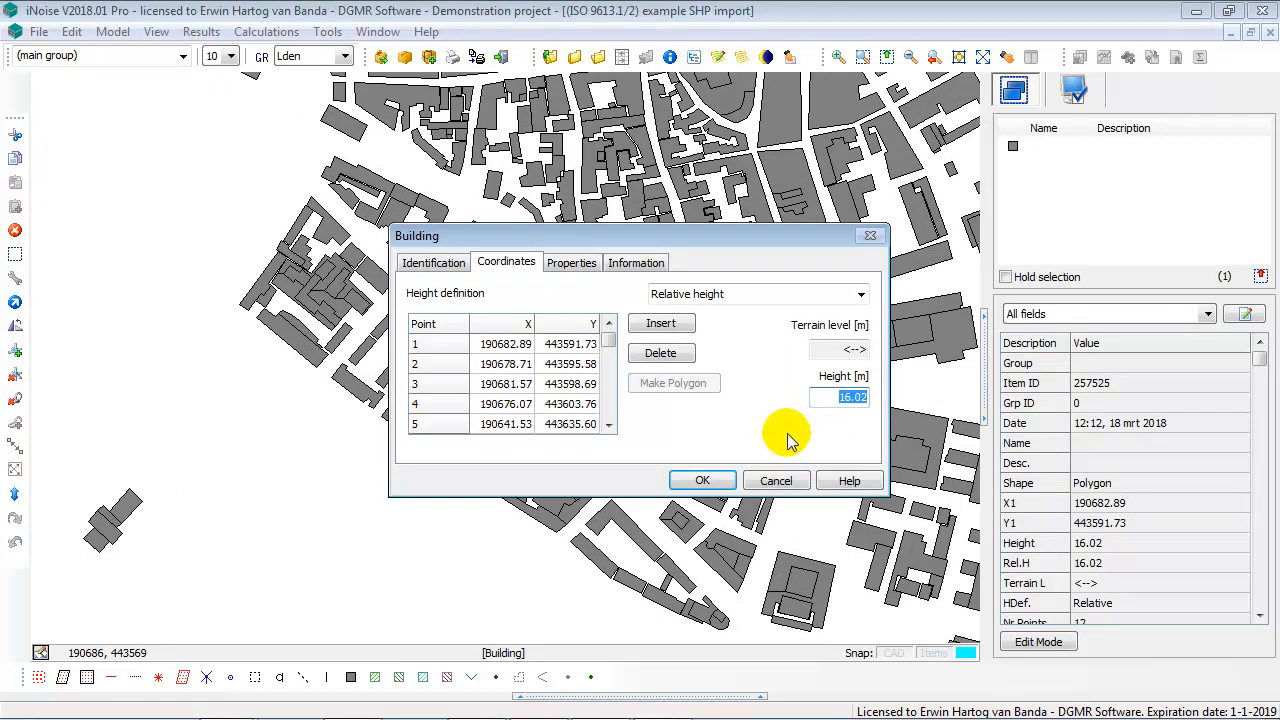
pyautogui.click(776, 481)
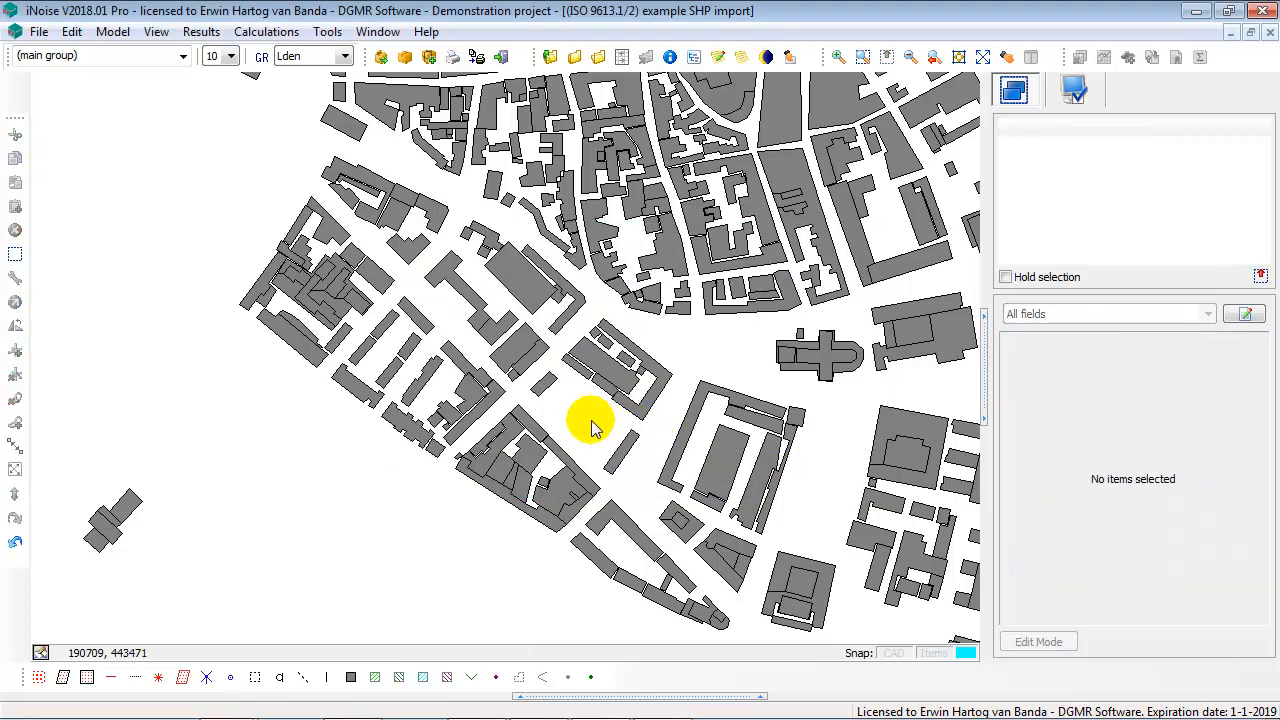
# Examine the imported buildings and their heights in the 3D view, including the high-rise area, and return to the 2D model
pyautogui.scroll(-2, 586, 420)
pyautogui.scroll(-2, 586, 413)
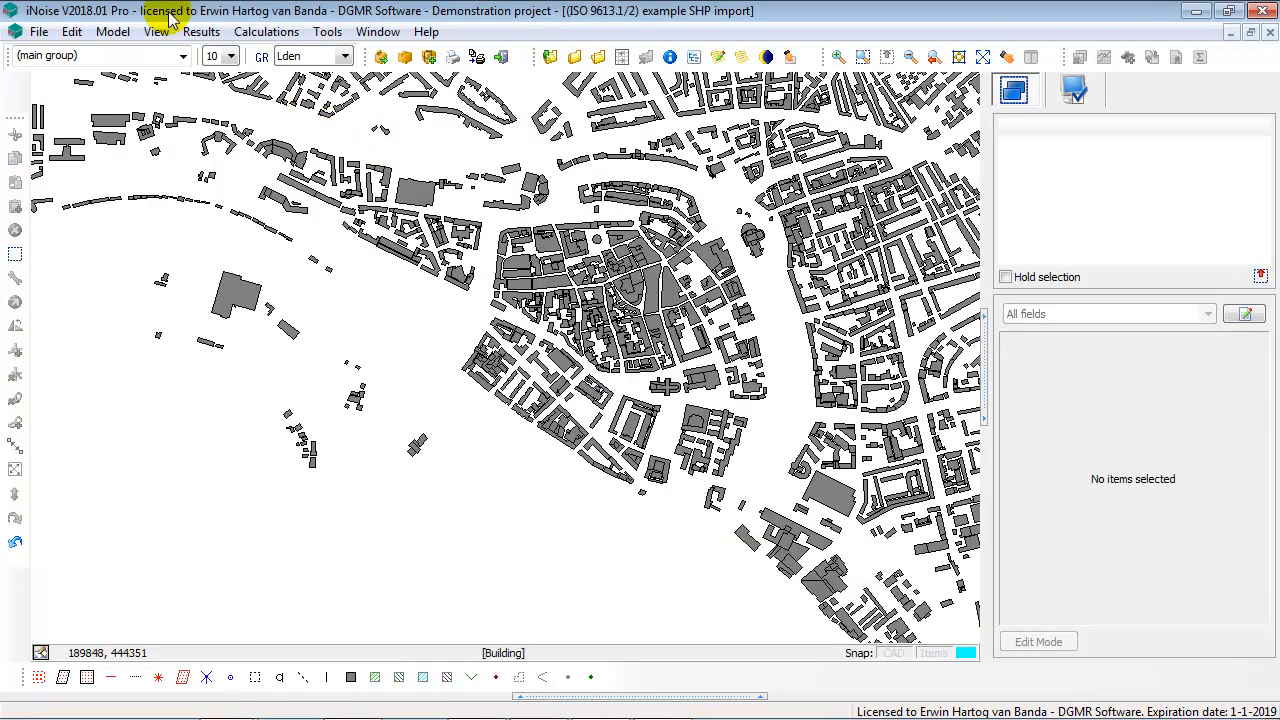
pyautogui.click(156, 31)
pyautogui.click(185, 99)
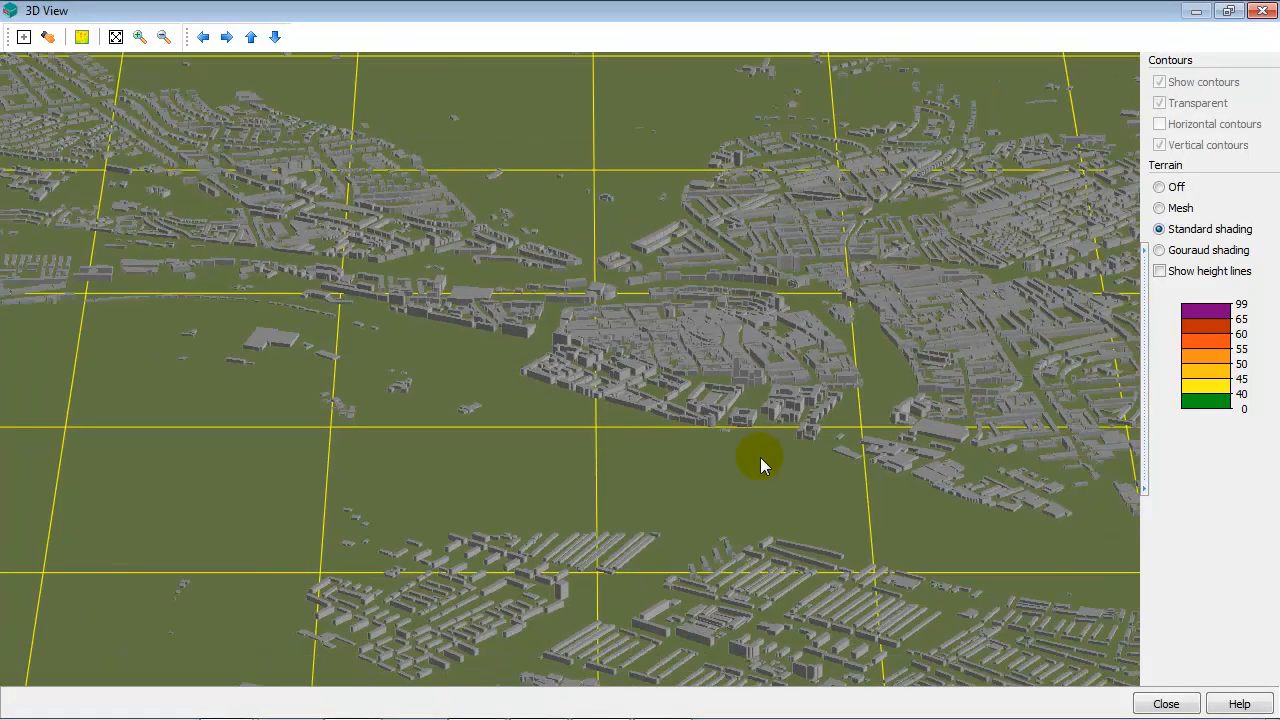
pyautogui.moveTo(760, 457); pyautogui.dragTo(558, 490)
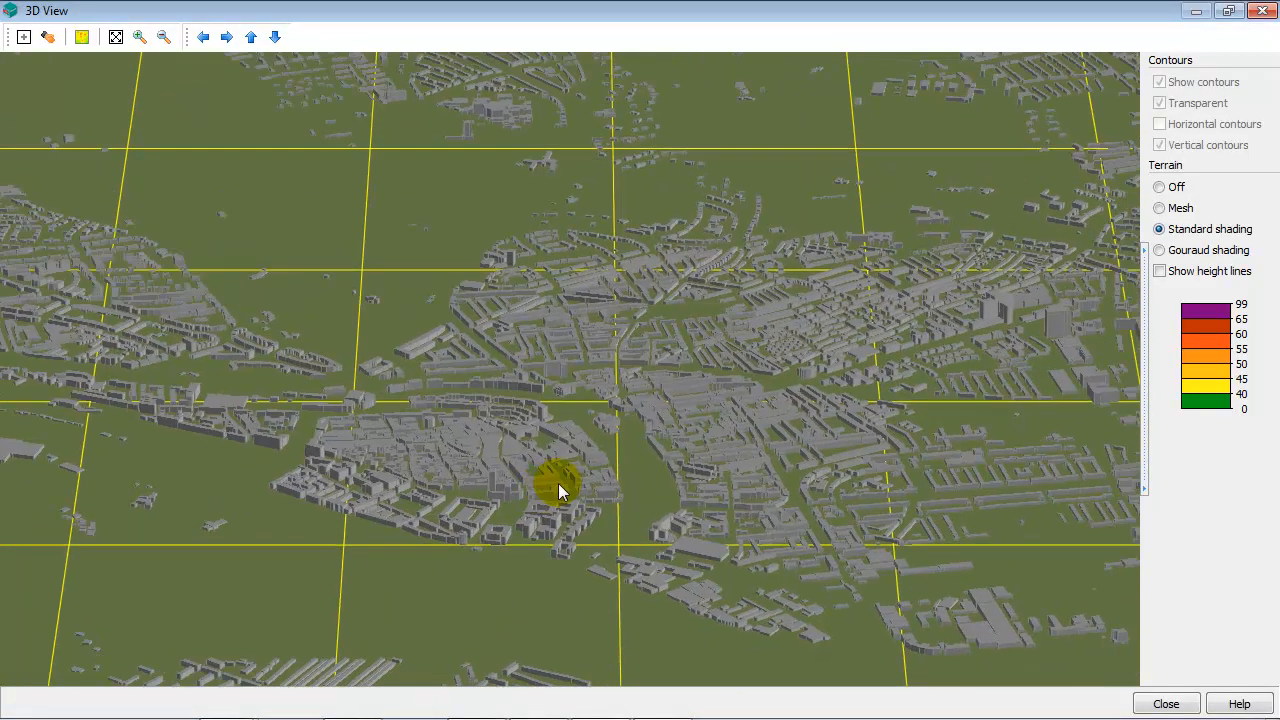
pyautogui.moveTo(978, 341); pyautogui.dragTo(578, 498)
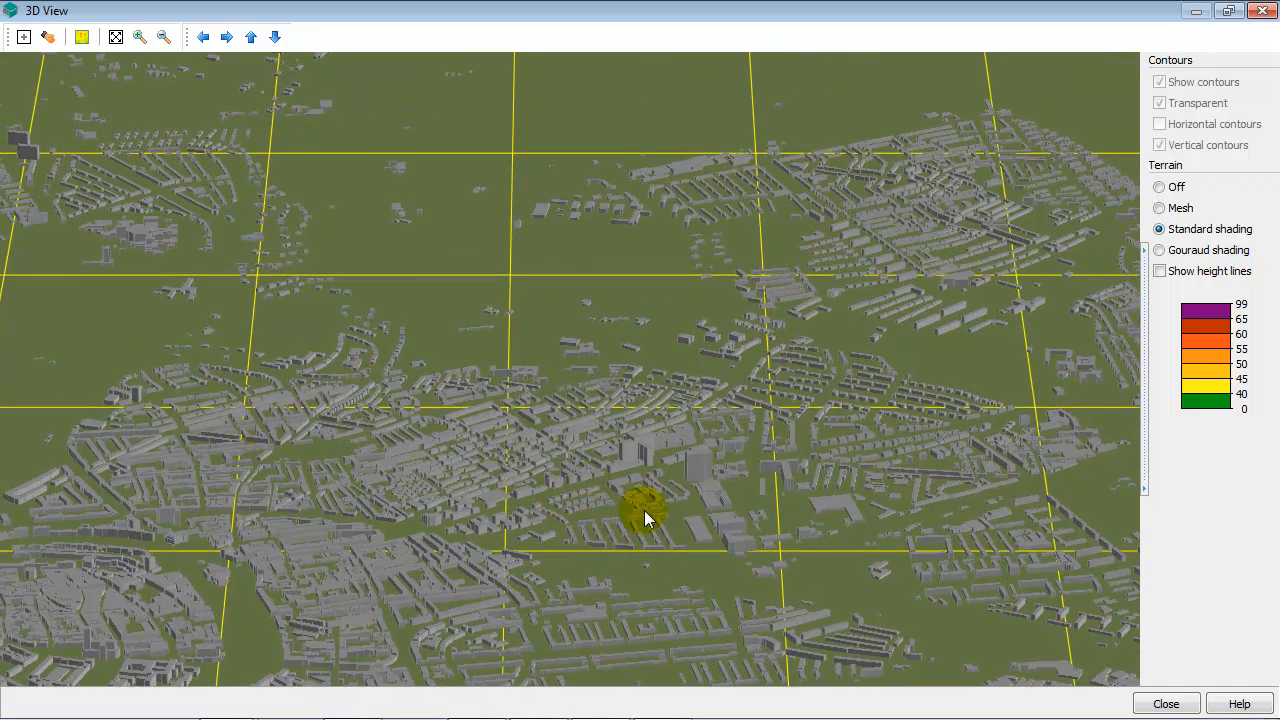
pyautogui.scroll(4, 714, 483)
pyautogui.scroll(4, 714, 482)
pyautogui.moveTo(743, 596); pyautogui.dragTo(629, 315)
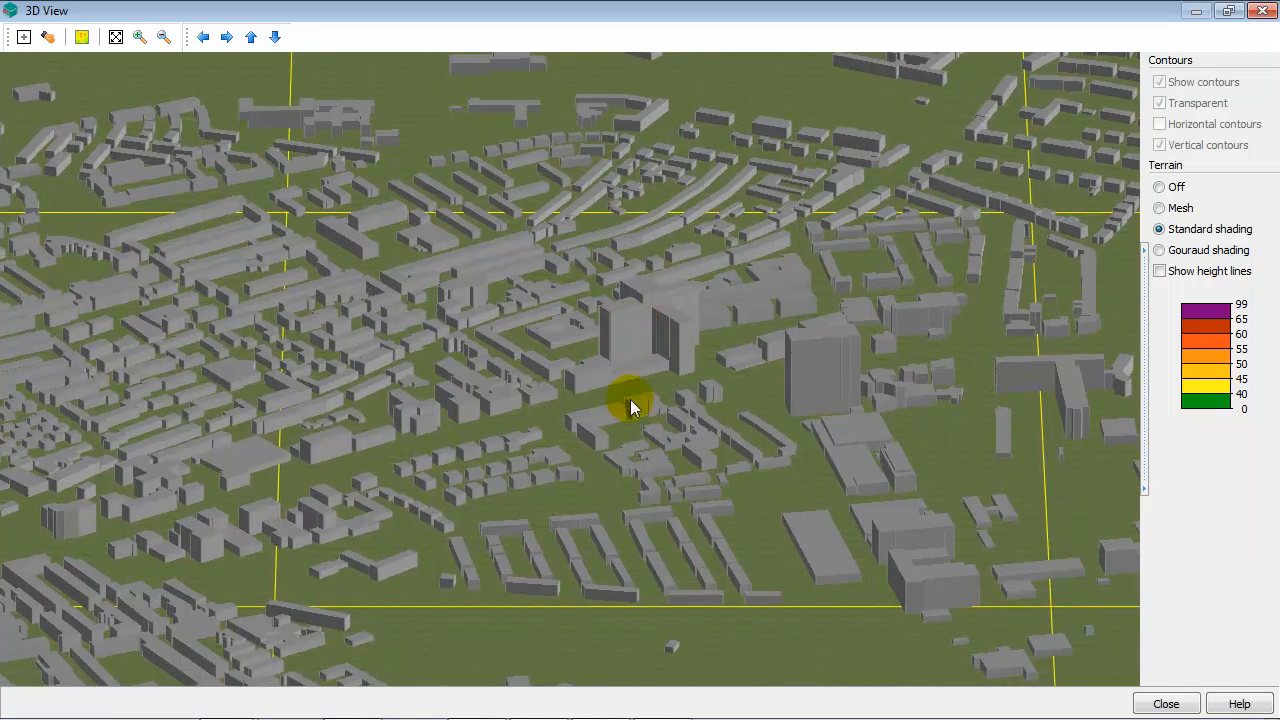
pyautogui.click(1167, 704)
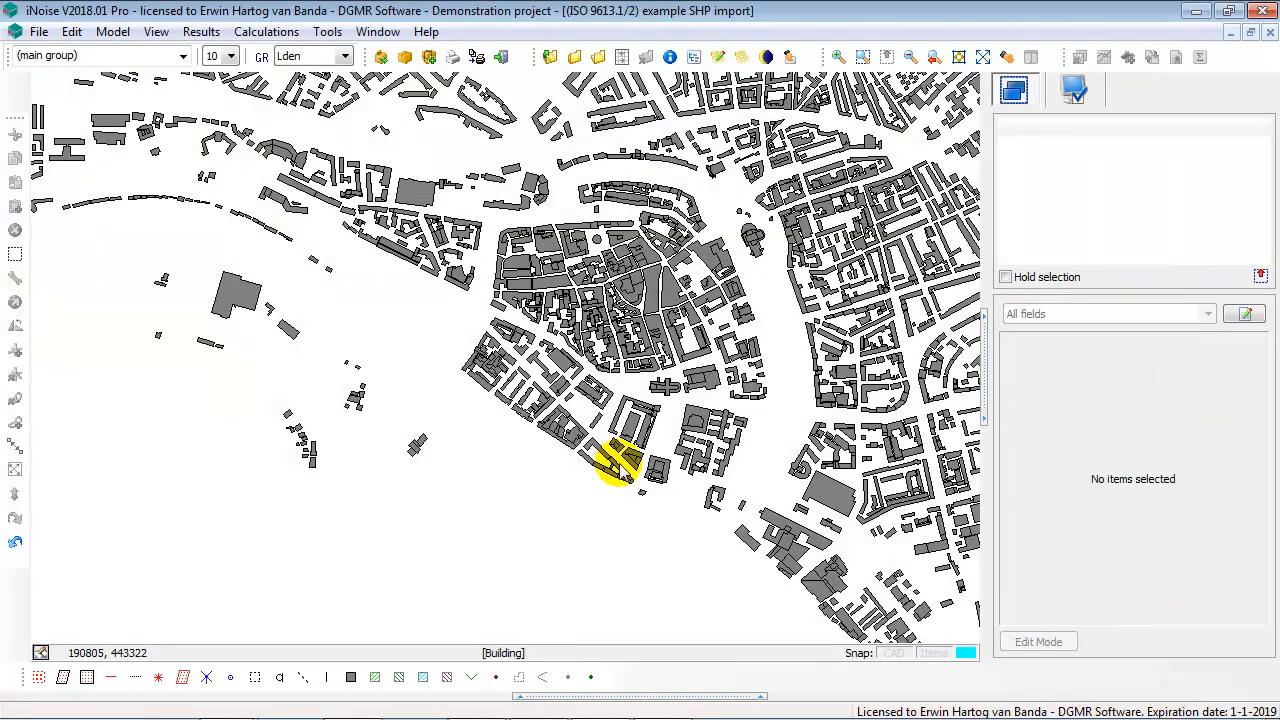
pyautogui.scroll(-2, 509, 490)
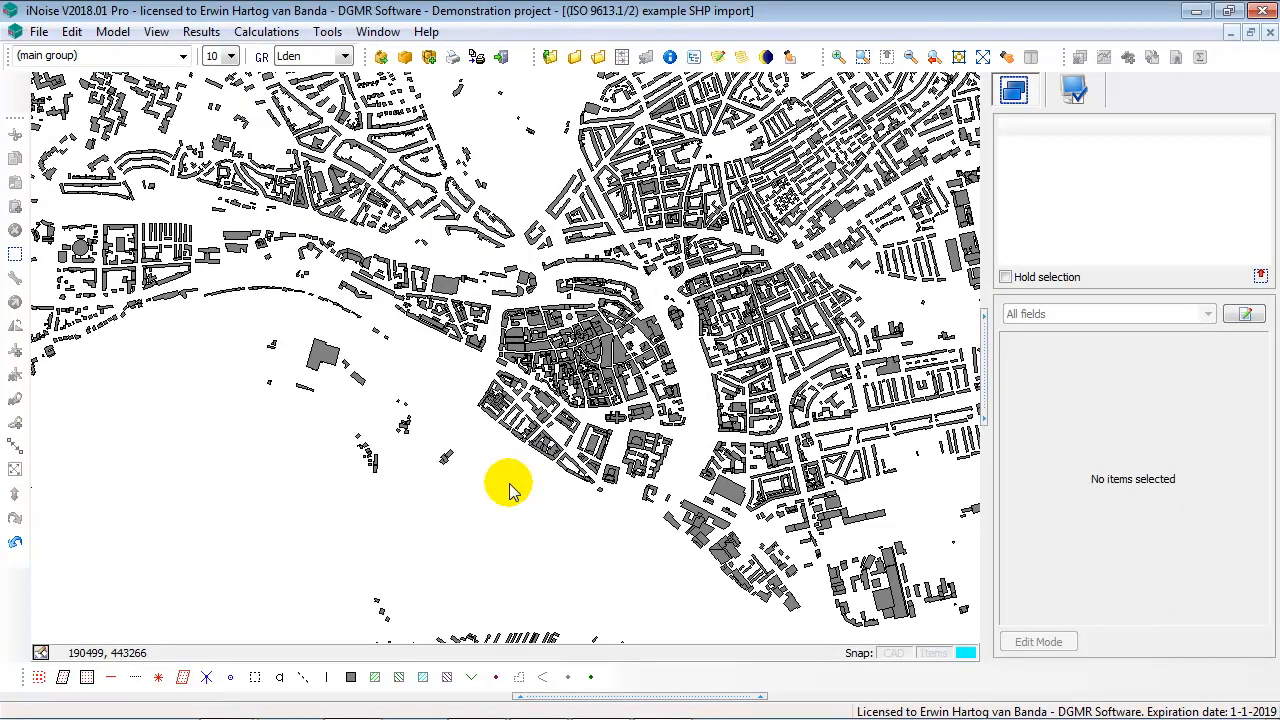